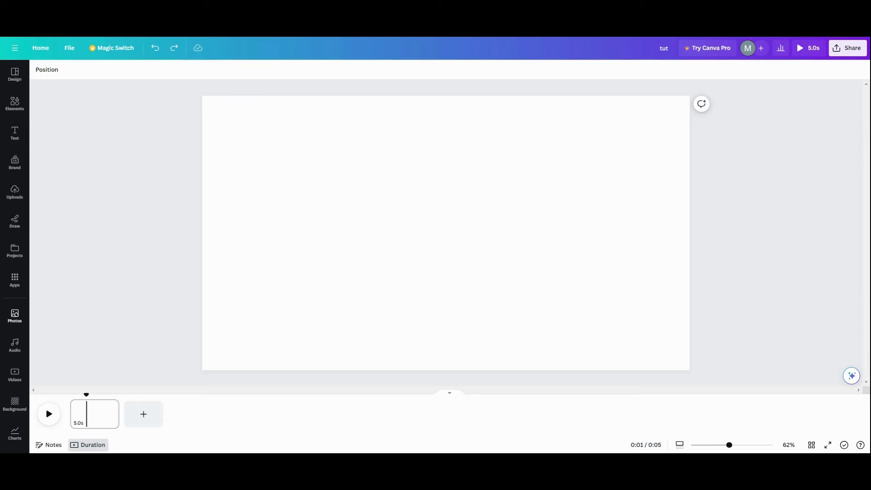
- Search the photo library for 'painting' and scroll the results to The Starry Night
left_click(18, 317)
scroll(86, 300, "up", 2)
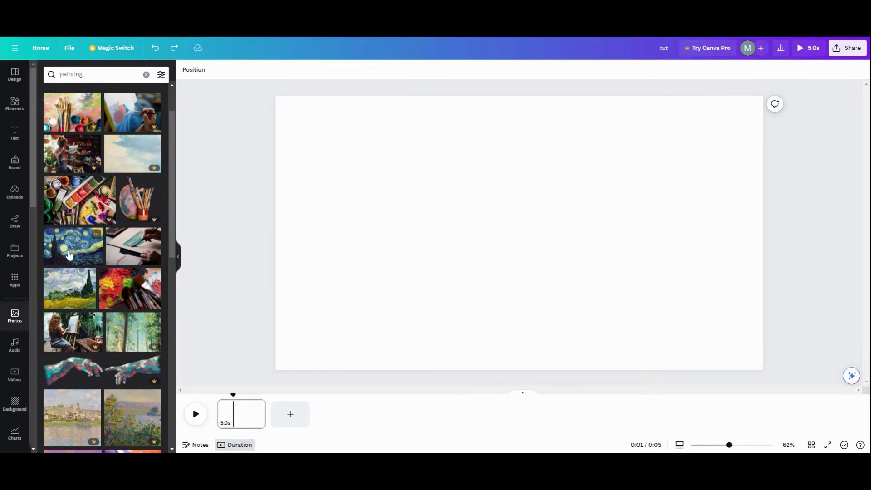
- Add The Starry Night, duplicate it, and shrink the original over the painting's left side
left_click(69, 255)
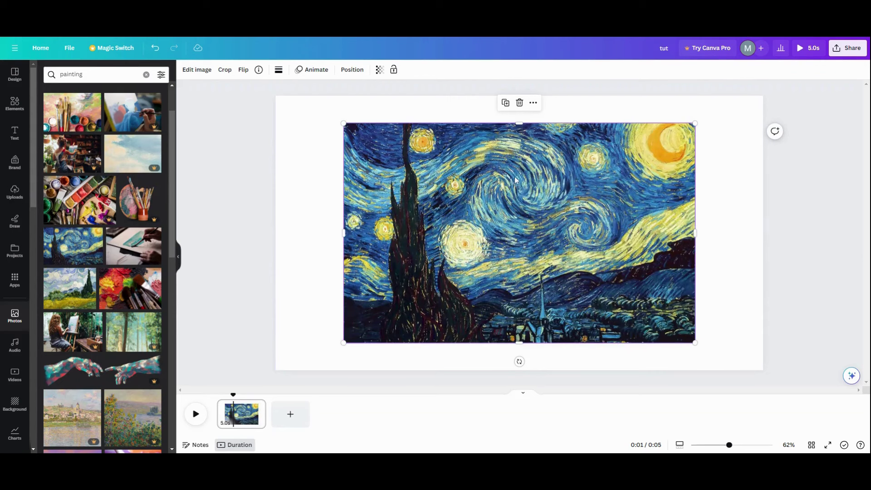
left_click(505, 102)
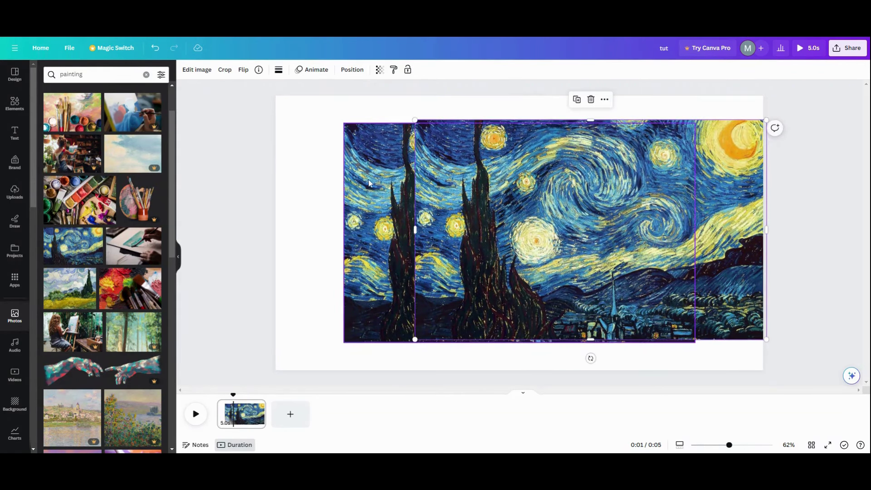
left_click(366, 176)
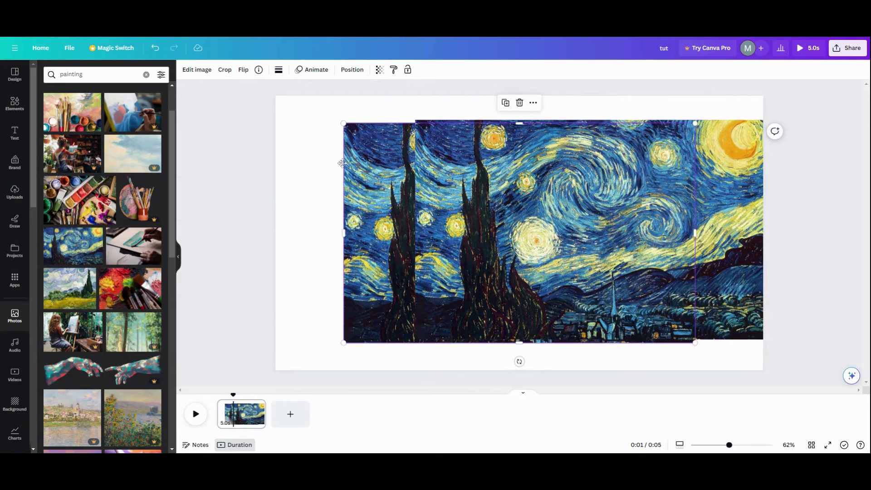
left_click_drag(337, 164, 301, 175)
left_click_drag(290, 143, 557, 311)
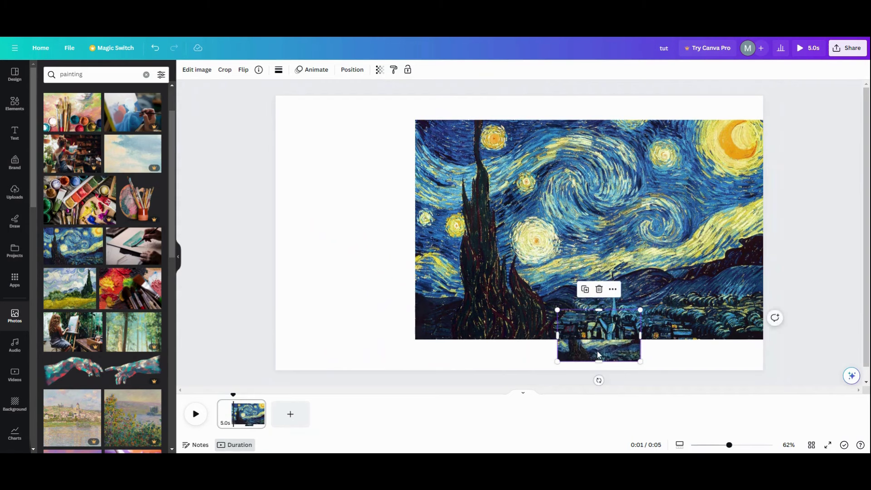
left_click_drag(597, 355, 421, 291)
- Set the small copy's transparency to 0 and place it on the cypress tree
left_click(380, 69)
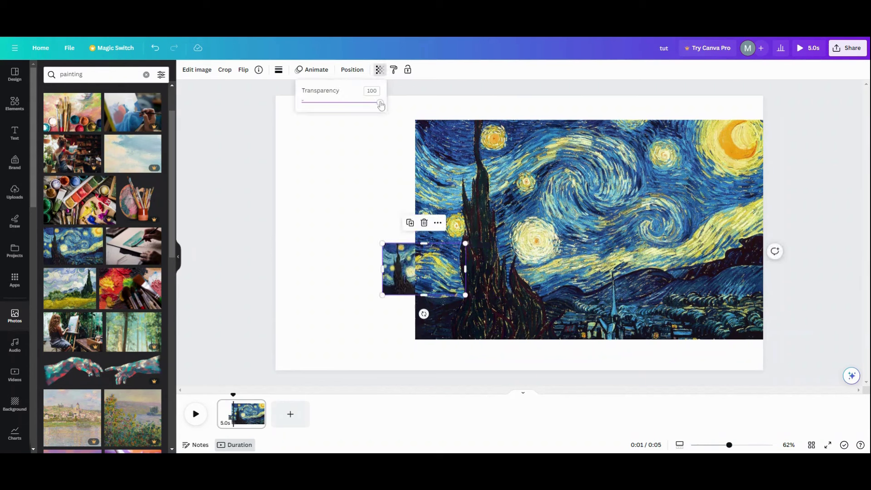
left_click_drag(380, 104, 302, 101)
left_click_drag(402, 254, 471, 255)
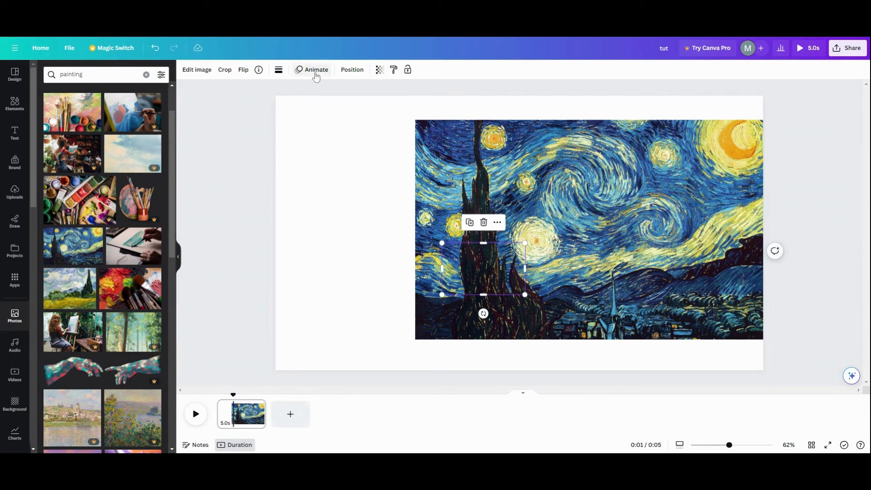
- Select both image layers in the Layers list and group them
left_click(352, 69)
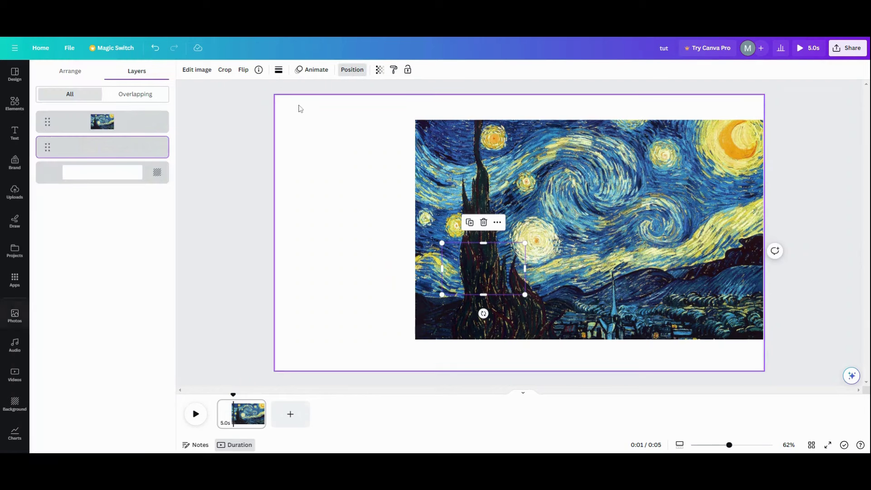
left_click(132, 120, "shift")
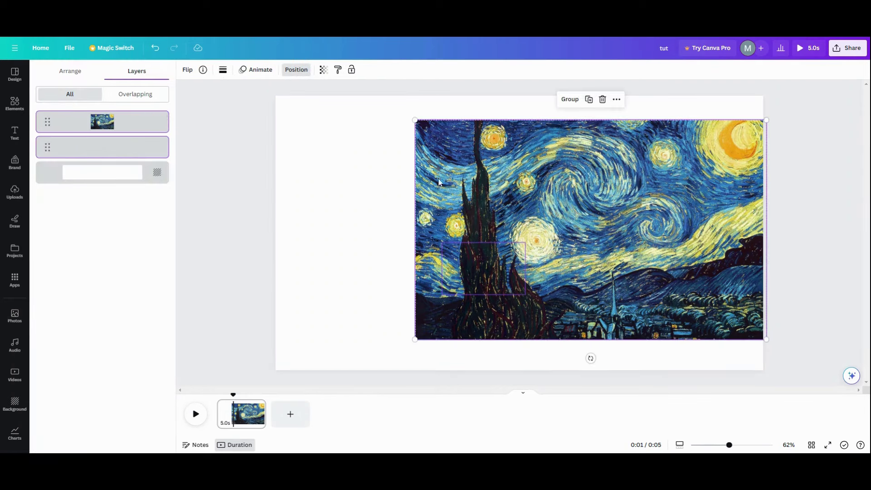
left_click(569, 99)
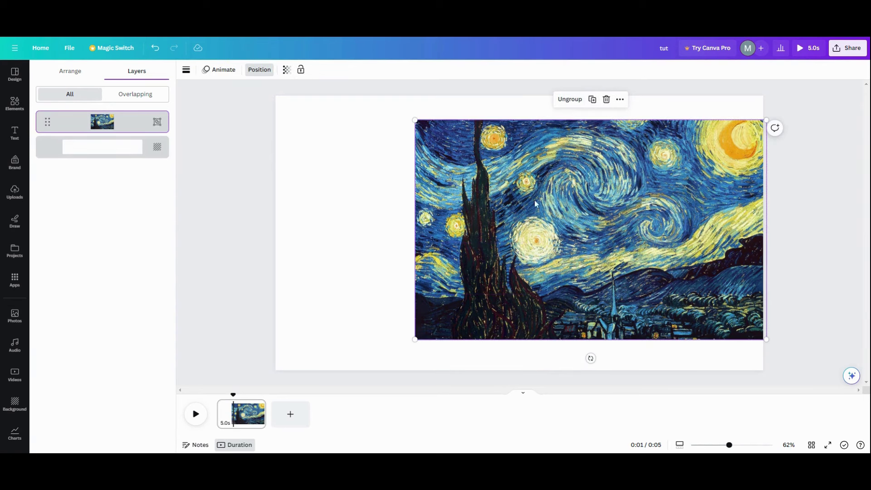
- Enlarge and reposition the painting group until it covers the whole page
left_click_drag(522, 212, 421, 196)
left_click_drag(337, 127, 377, 168)
left_click(295, 181)
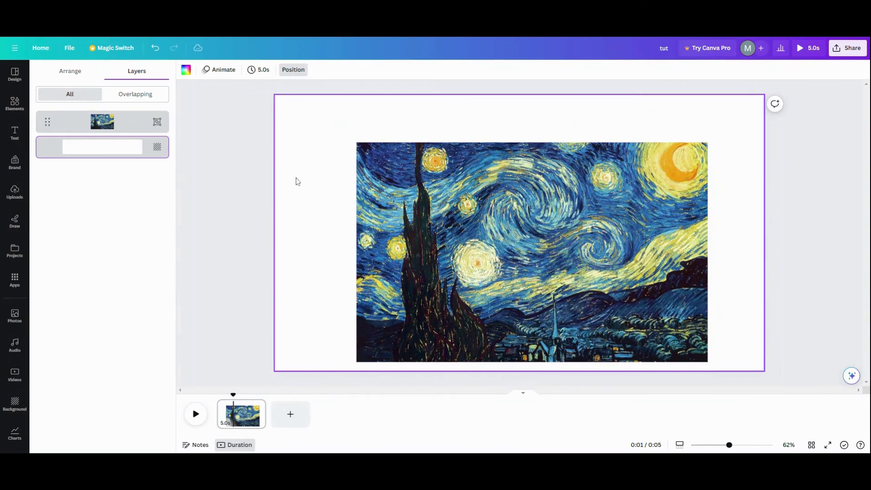
mouse_move(401, 200)
left_mouse_down()
mouse_move(346, 164)
mouse_move(416, 156)
mouse_move(405, 172)
mouse_move(407, 194)
left_mouse_up()
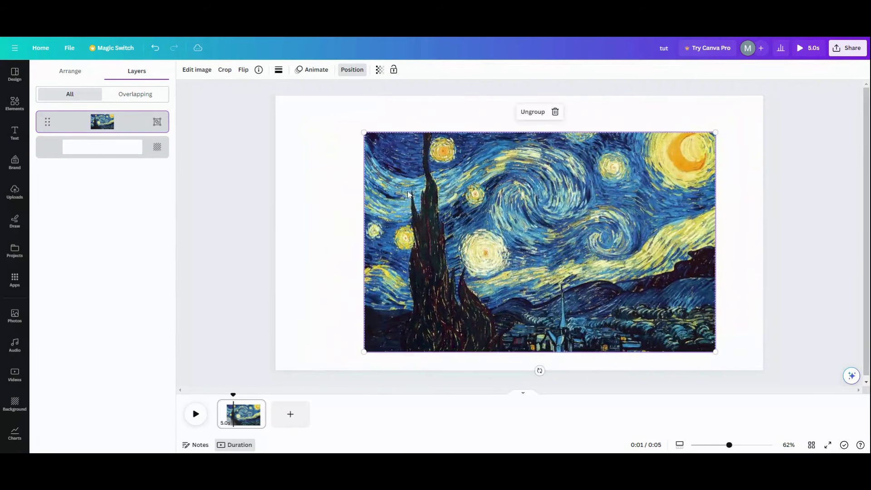
left_click_drag(365, 132, 254, 131)
left_click_drag(715, 351, 771, 385)
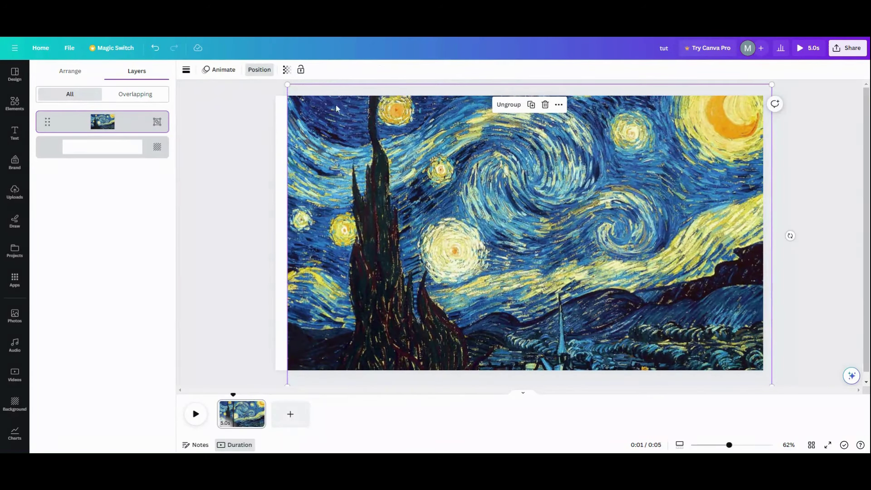
mouse_move(287, 84)
left_mouse_down()
mouse_move(269, 91)
mouse_move(274, 87)
left_mouse_up()
left_click_drag(342, 169, 331, 184)
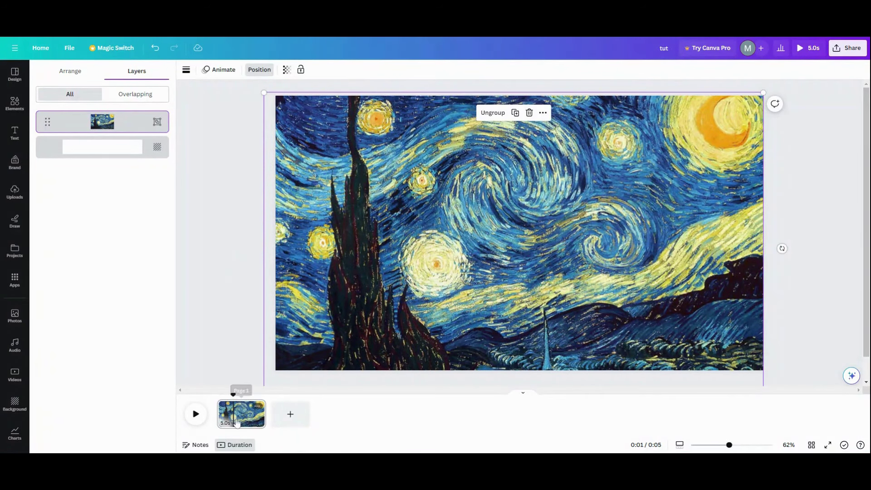
- Duplicate page 1 and enlarge the group on page 2 to frame the moon
left_click(257, 410)
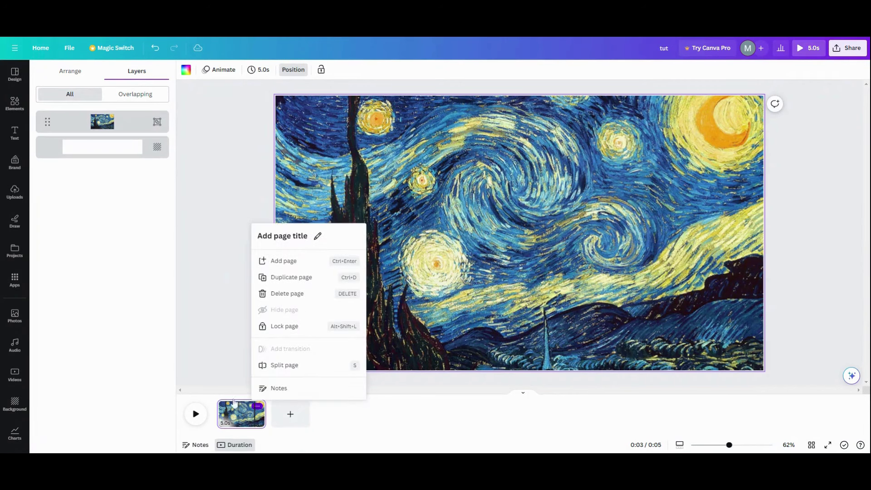
left_click(285, 277)
left_click(292, 313)
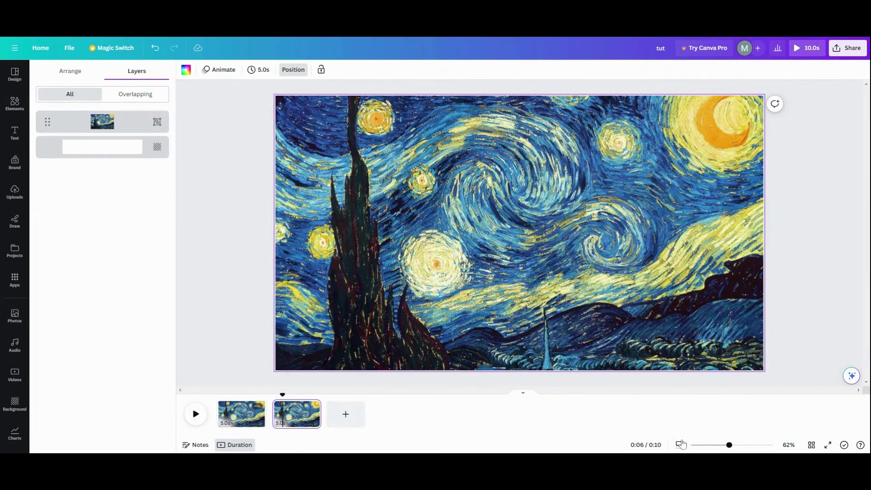
left_click_drag(728, 445, 701, 444)
left_click(496, 247)
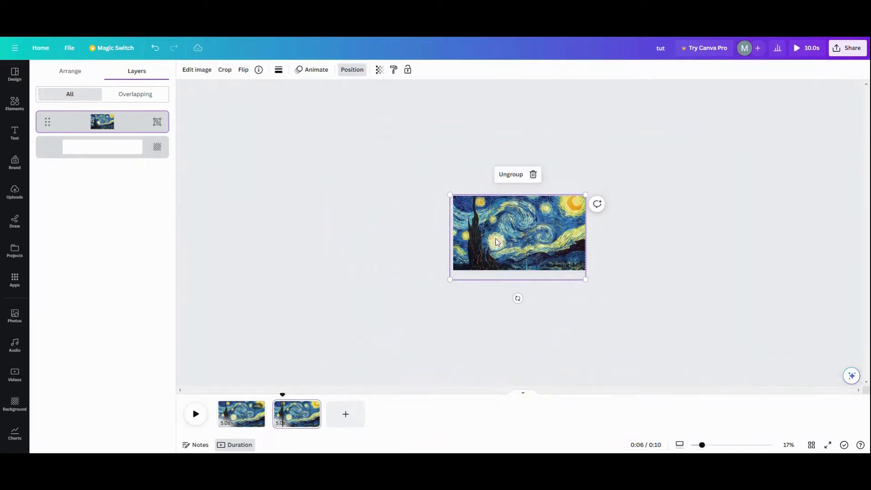
left_click_drag(447, 281, 249, 342)
mouse_move(388, 311)
left_mouse_down()
mouse_move(379, 315)
mouse_move(387, 315)
left_mouse_up()
- Duplicate page 2 and pan page 3's group to frame the cypress and bright star
left_click(312, 406)
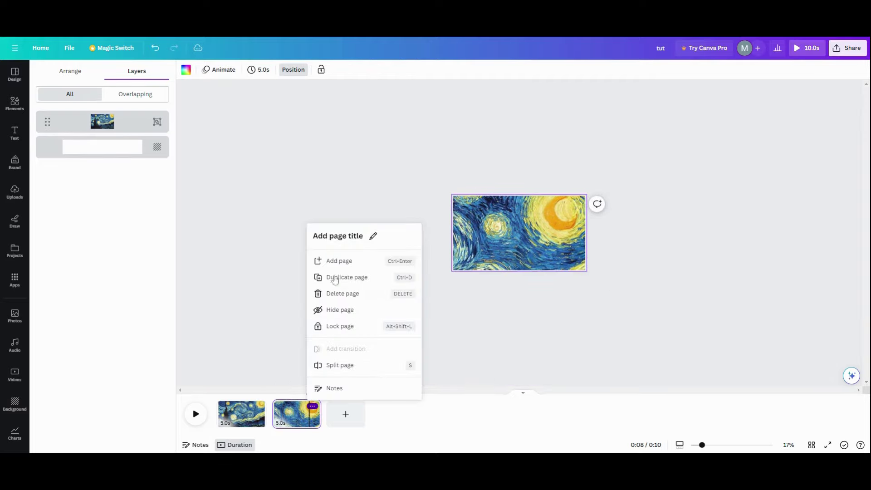
left_click(358, 279)
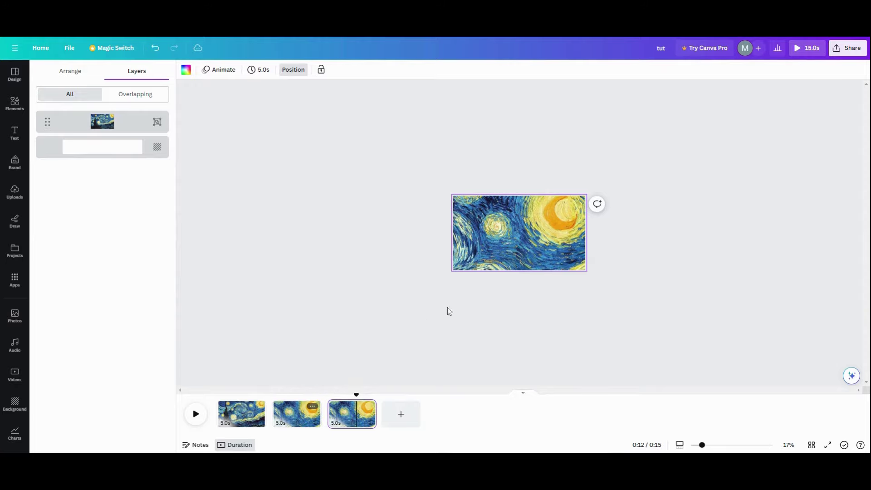
left_click(490, 252)
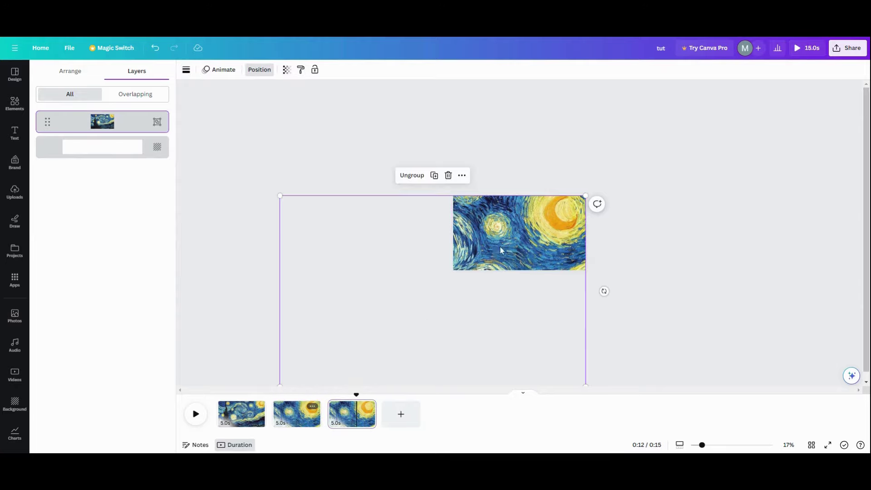
mouse_move(495, 248)
left_mouse_down()
mouse_move(583, 192)
mouse_move(624, 179)
left_mouse_up()
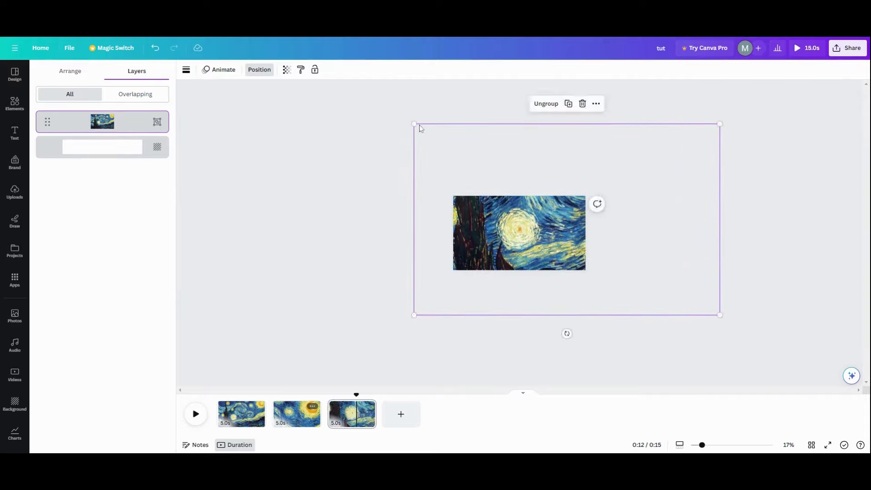
left_click_drag(416, 125, 439, 159)
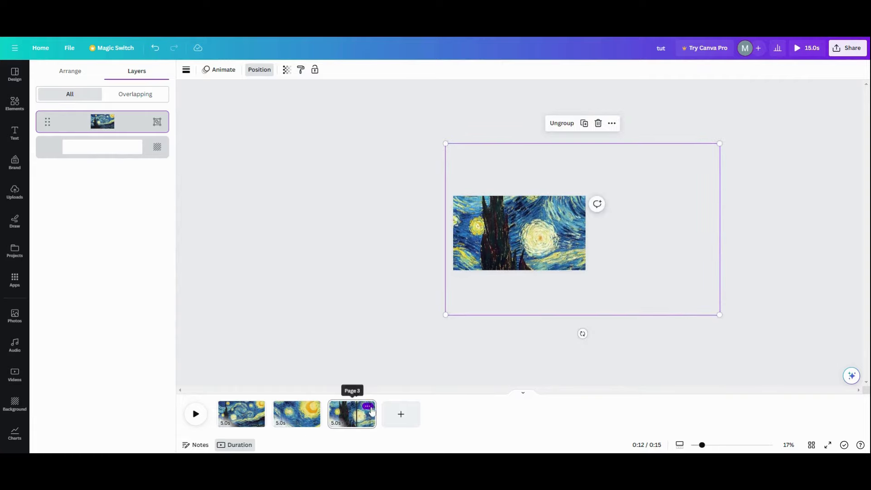
- Duplicate page 3 and shrink page 4's painting group for a wider view
left_click(367, 406)
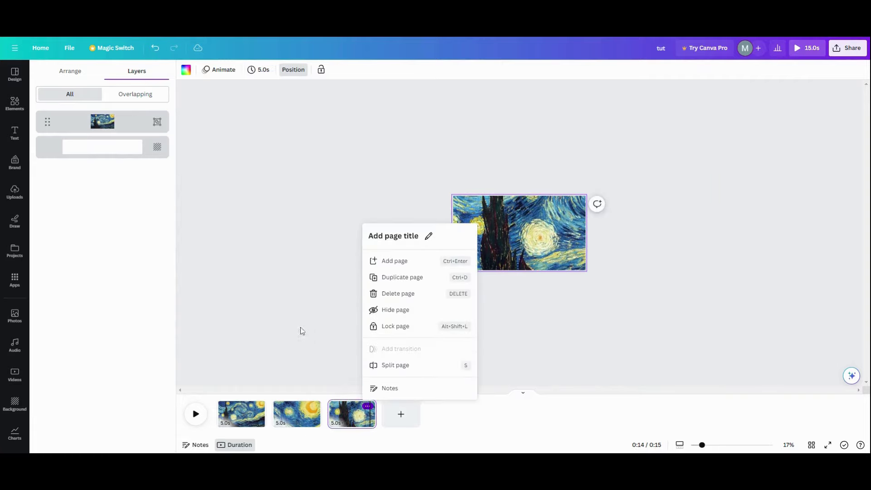
left_click(398, 282)
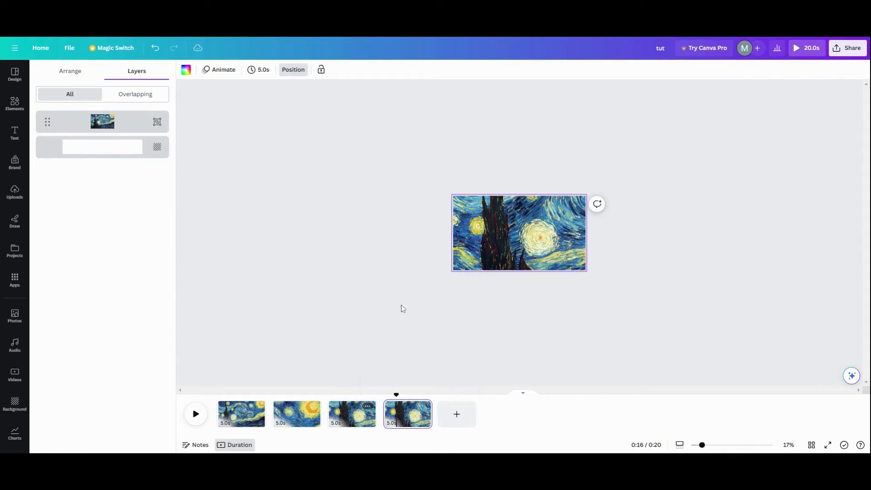
left_click(470, 214)
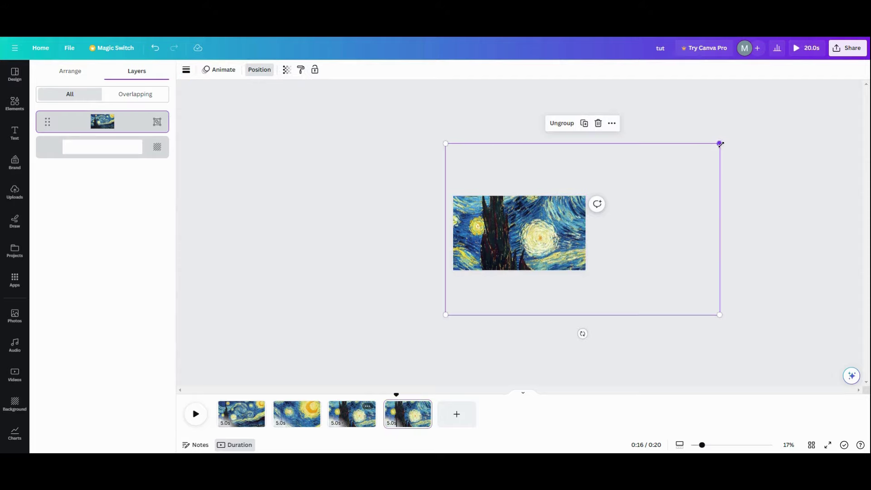
left_click_drag(721, 144, 623, 200)
left_click_drag(528, 246, 528, 226)
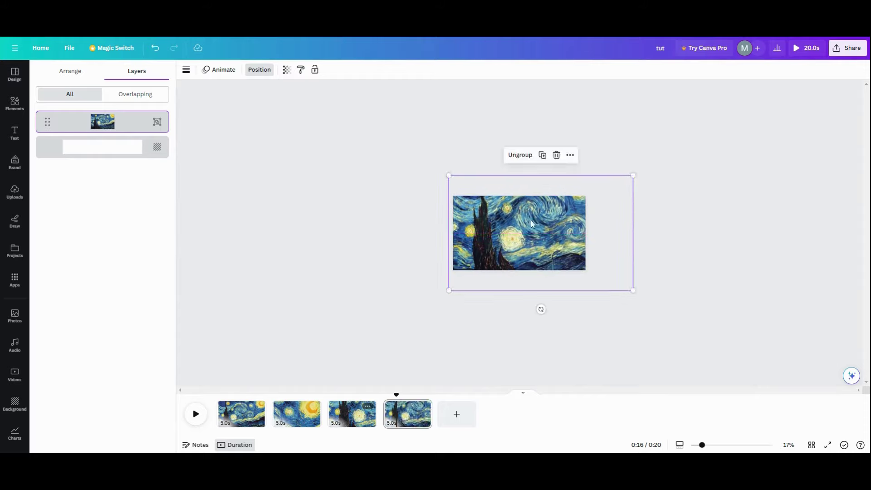
- Duplicate page 4 and enlarge page 5's group to zoom into the swirls
left_click(423, 407)
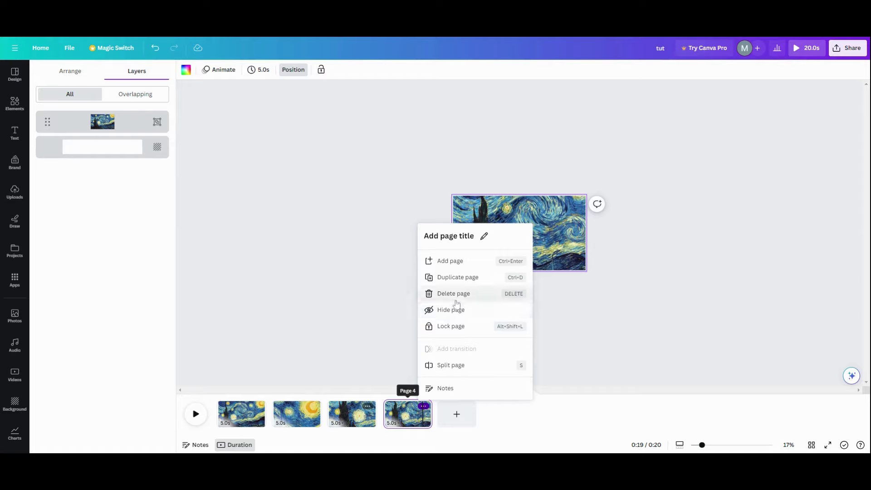
left_click(457, 279)
left_click(548, 261)
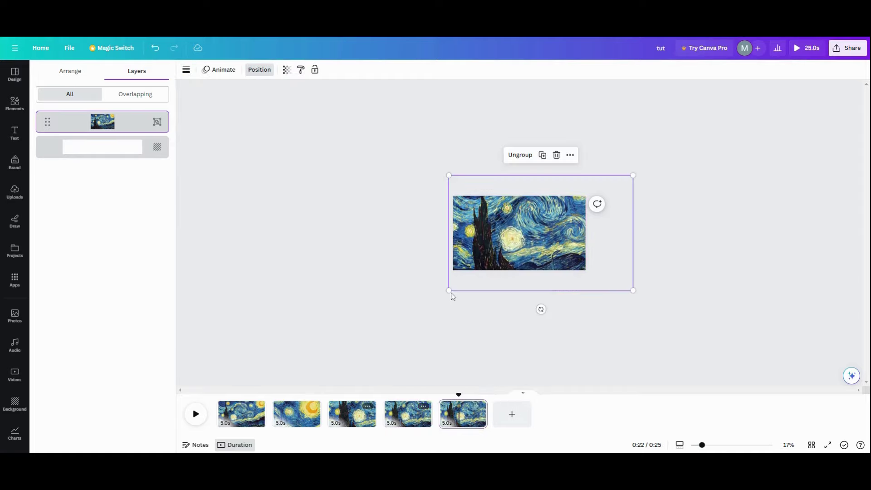
left_click_drag(439, 292, 294, 327)
left_click_drag(470, 305, 470, 284)
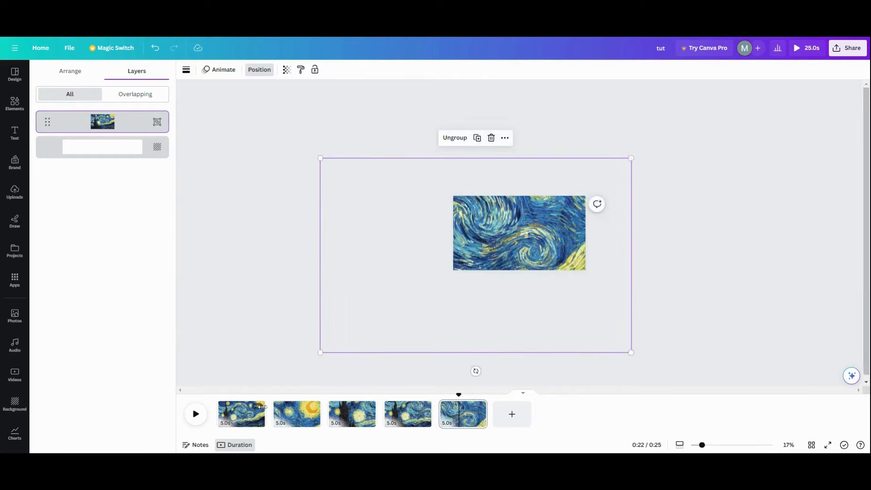
- Duplicate page 1 and move the copy to the end as page 6
mouse_move(257, 411)
left_click(257, 407)
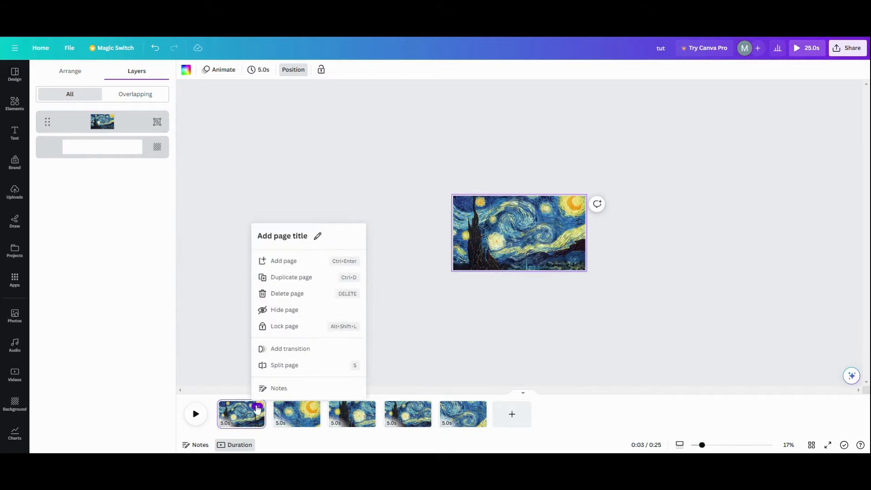
left_click(286, 277)
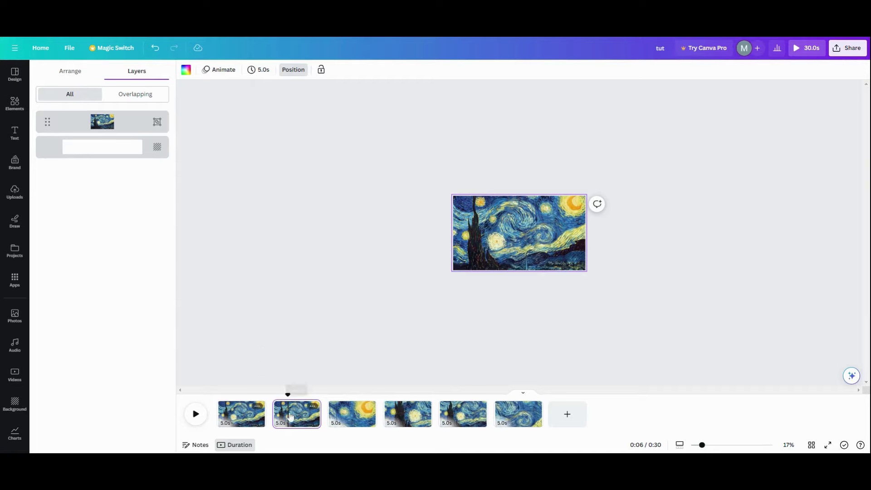
left_click_drag(291, 418, 530, 411)
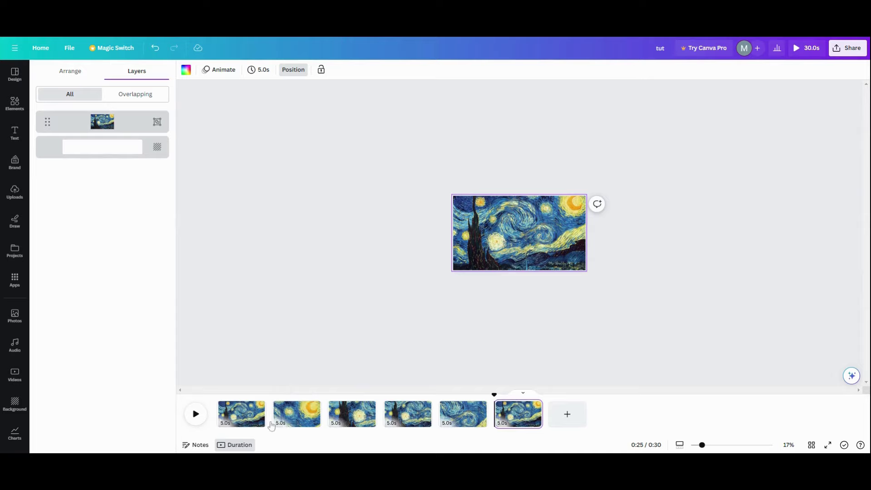
- Apply a 2.5-second Match & Move transition between all pages
left_click(276, 424)
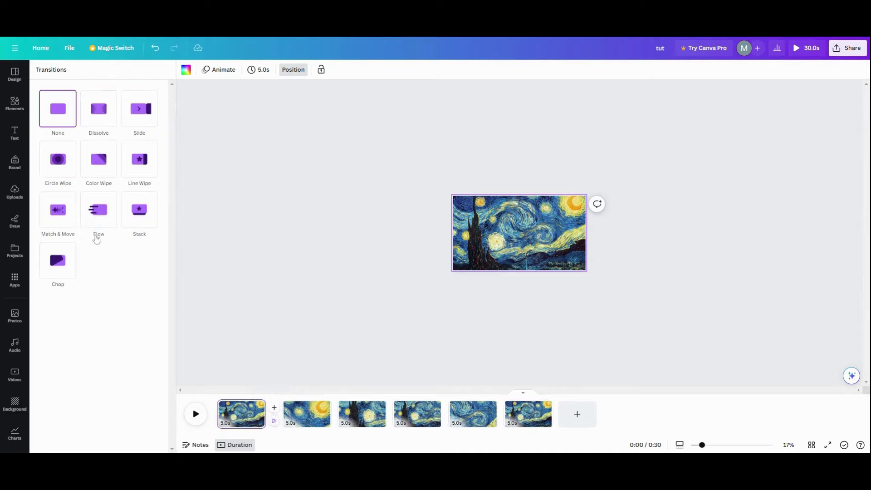
left_click(67, 219)
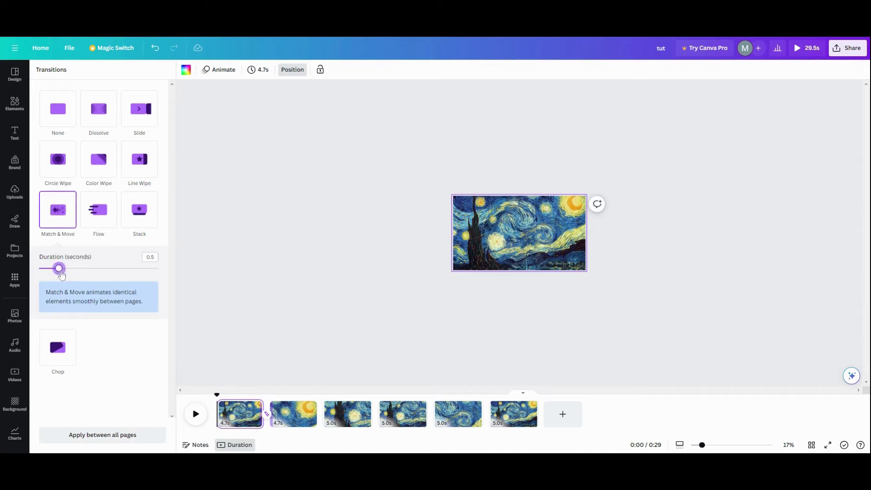
left_click_drag(62, 274, 159, 269)
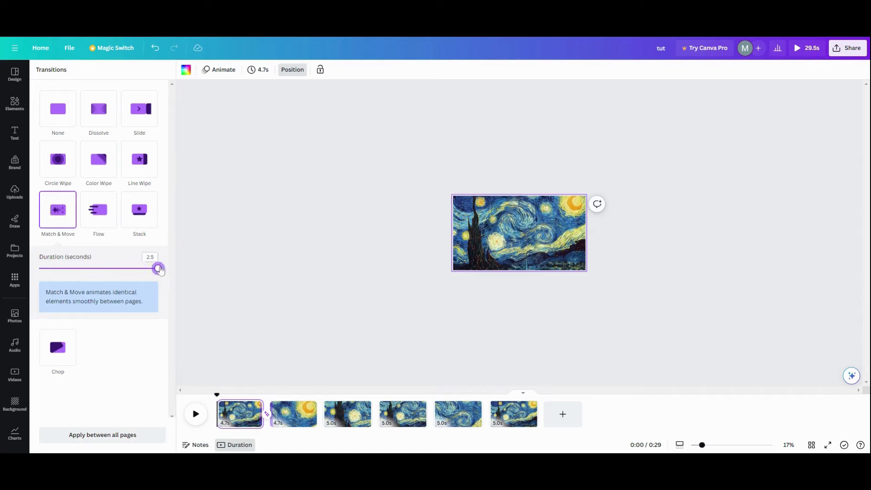
left_click(94, 435)
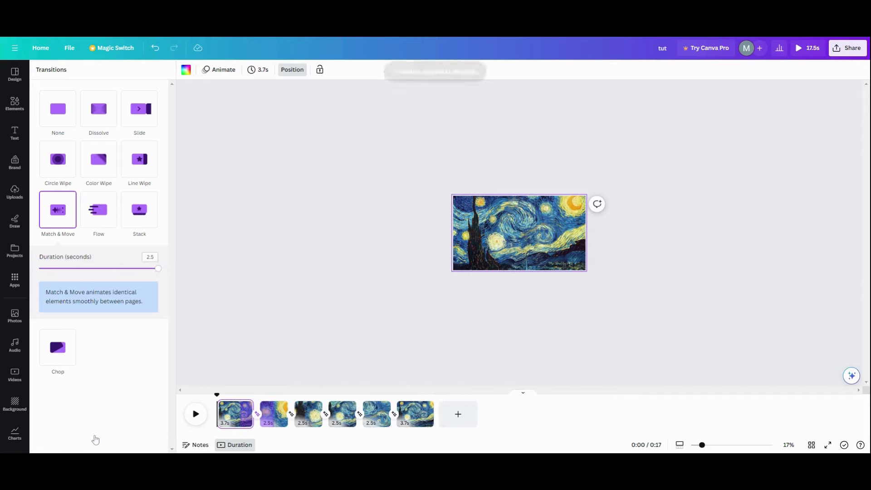
- Set every page's duration to 2.0 seconds, making a 12-second video
left_click(234, 413)
left_click(266, 71)
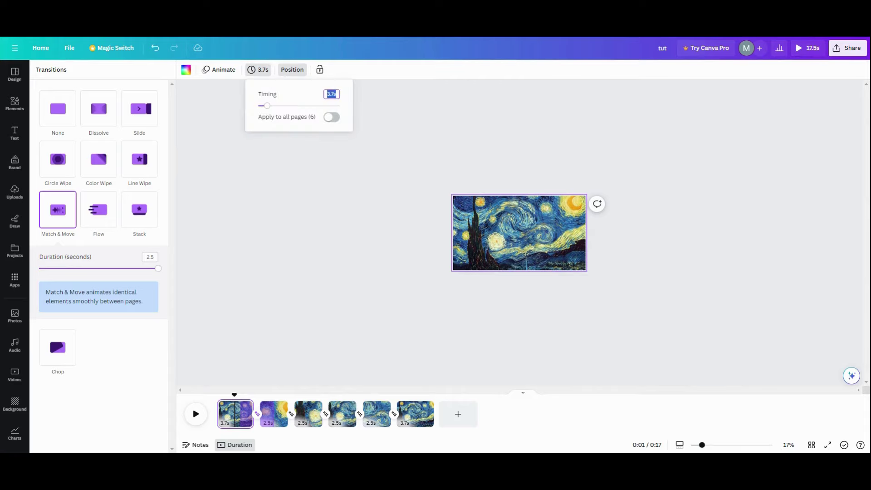
type("2")
key("Return")
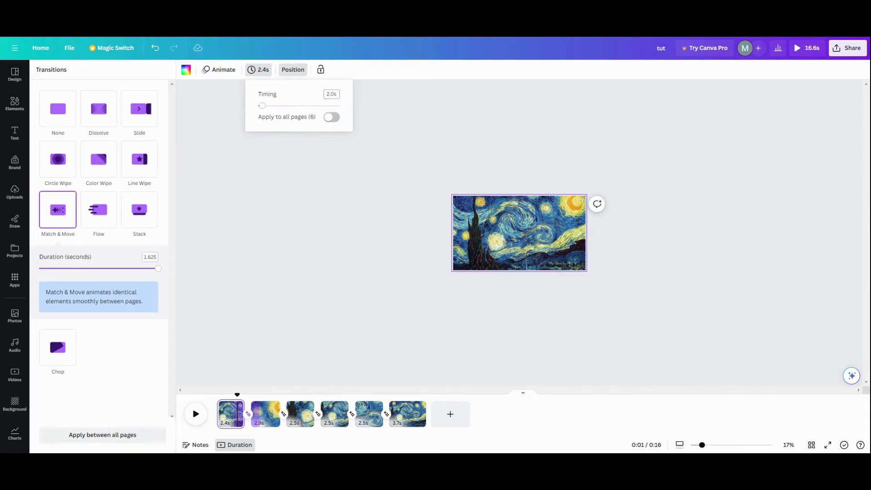
left_click(330, 118)
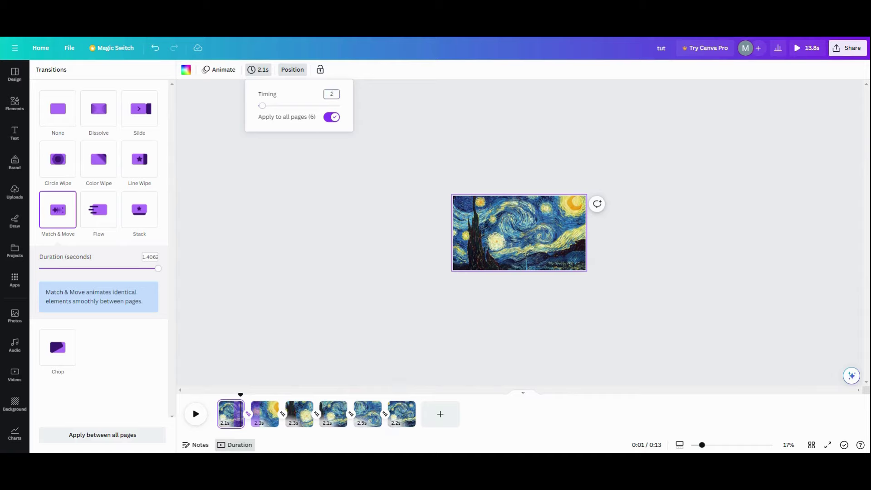
key("Return")
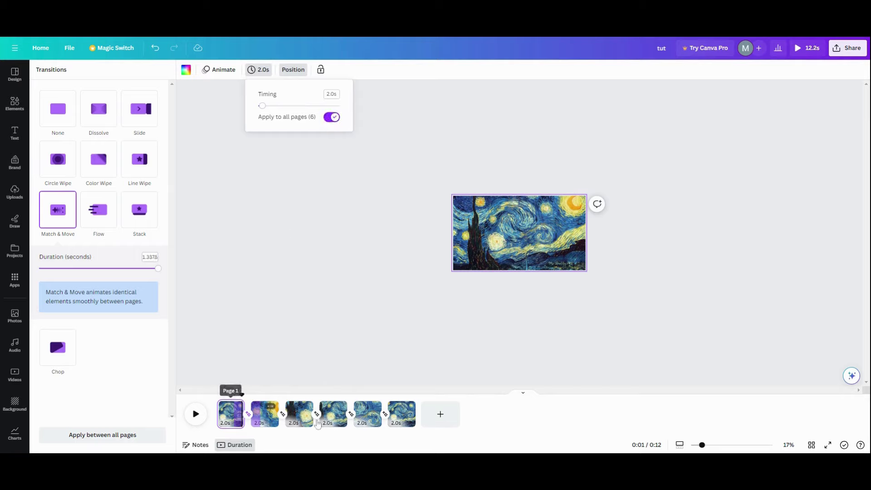
left_click(214, 414)
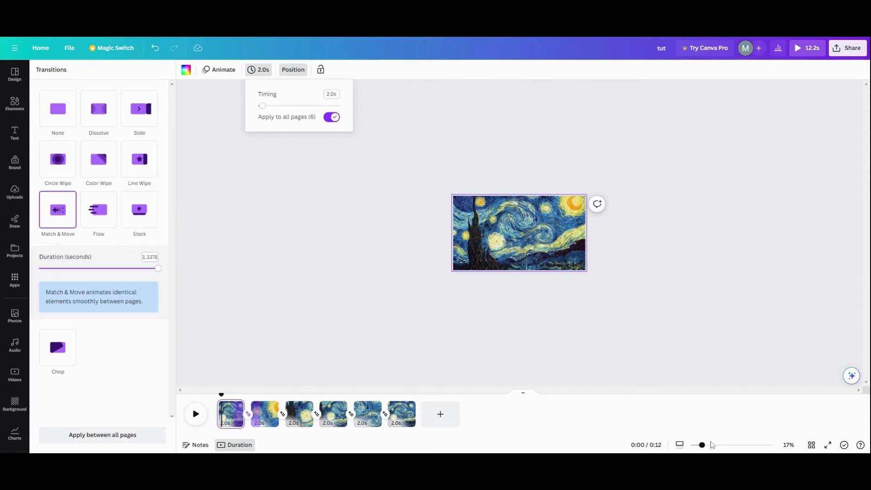
- Close the Transitions and side panels, zoom in on the painting, and play the video
left_click_drag(709, 447, 730, 446)
left_click(208, 285)
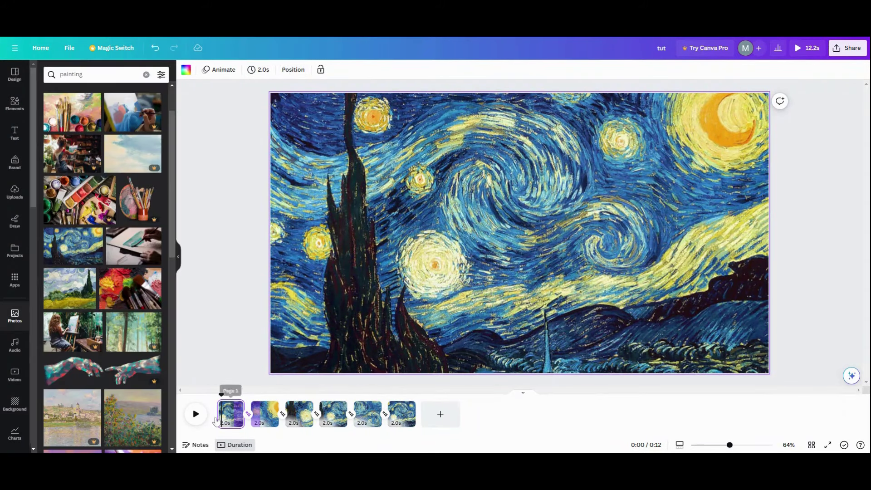
left_click(178, 257)
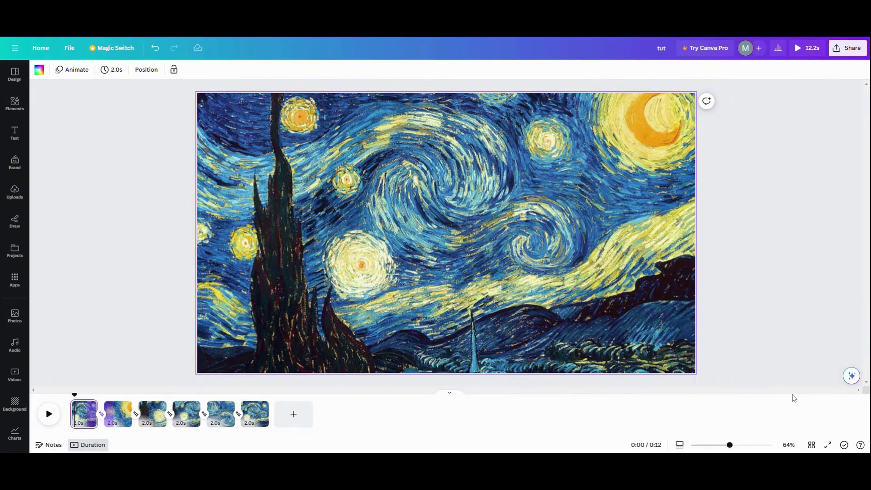
left_click_drag(729, 445, 726, 445)
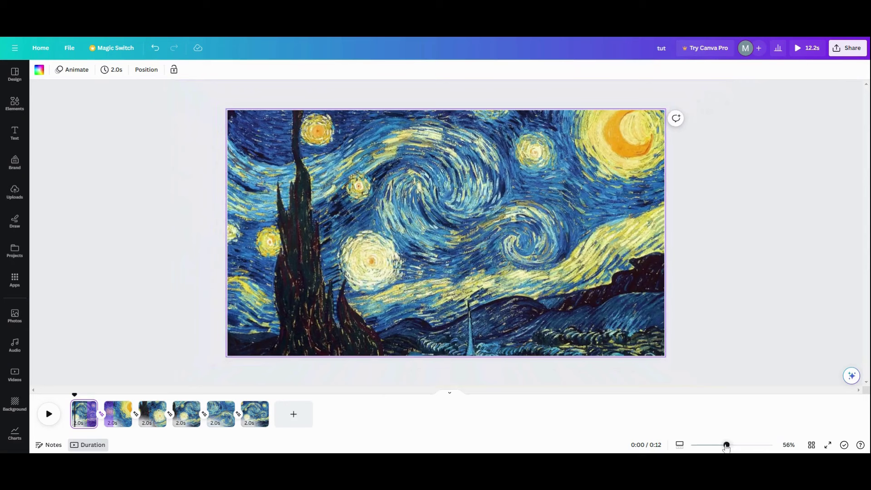
left_click(49, 419)
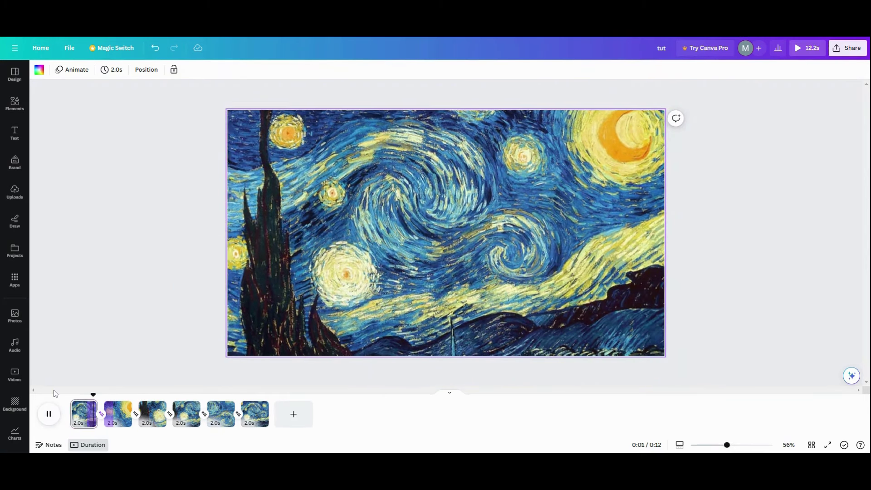